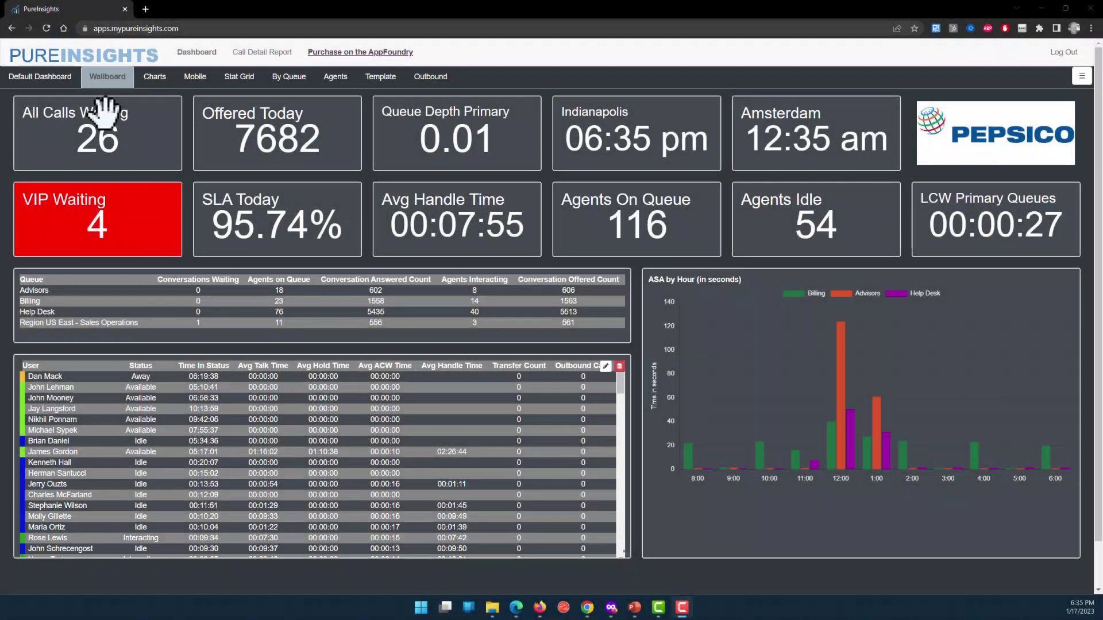
Move and resize the All Calls Waiting wallboard tile, then switch to the Charts dashboard.
mouse_move(111, 130)
mouse_down()
mouse_move(184, 222)
mouse_move(160, 138)
mouse_move(107, 125)
mouse_up()
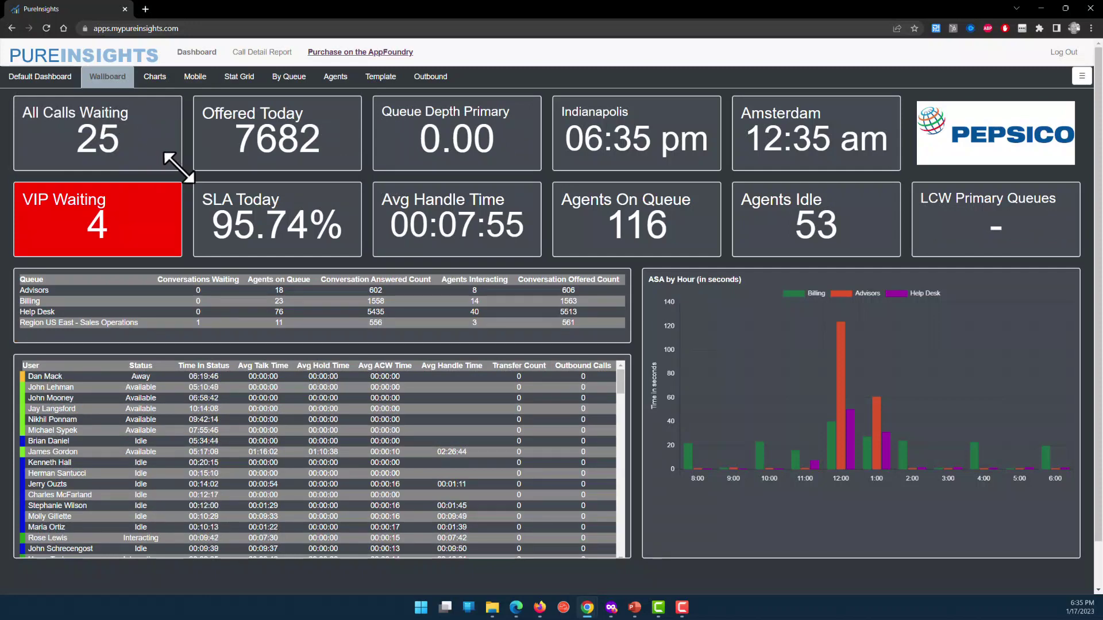
mouse_move(175, 169)
mouse_down()
mouse_move(271, 216)
mouse_move(160, 180)
mouse_up()
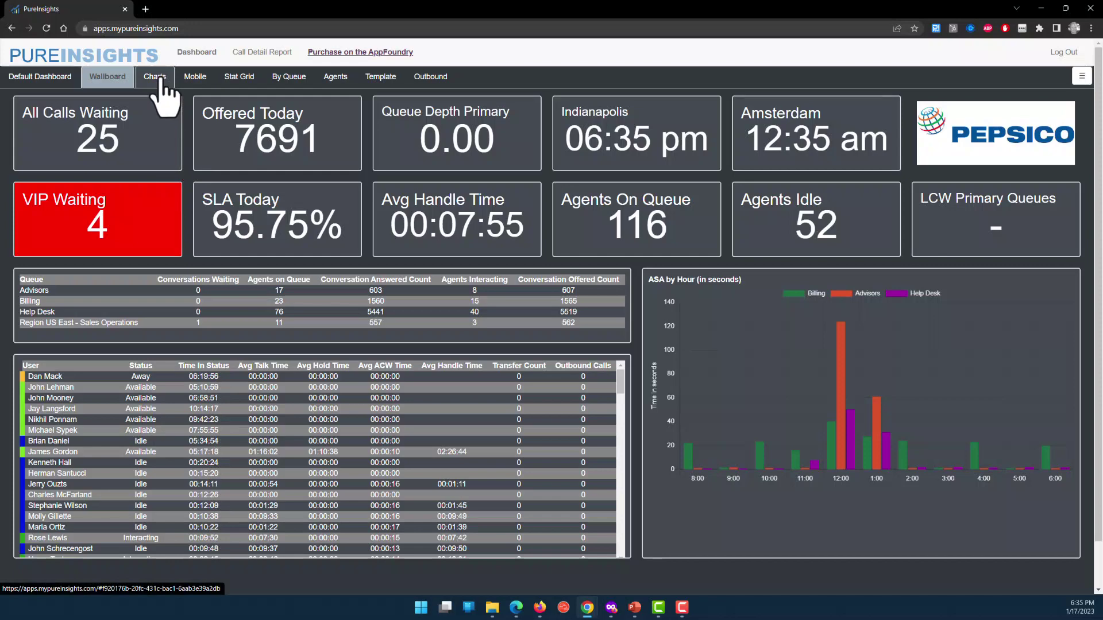
click(156, 78)
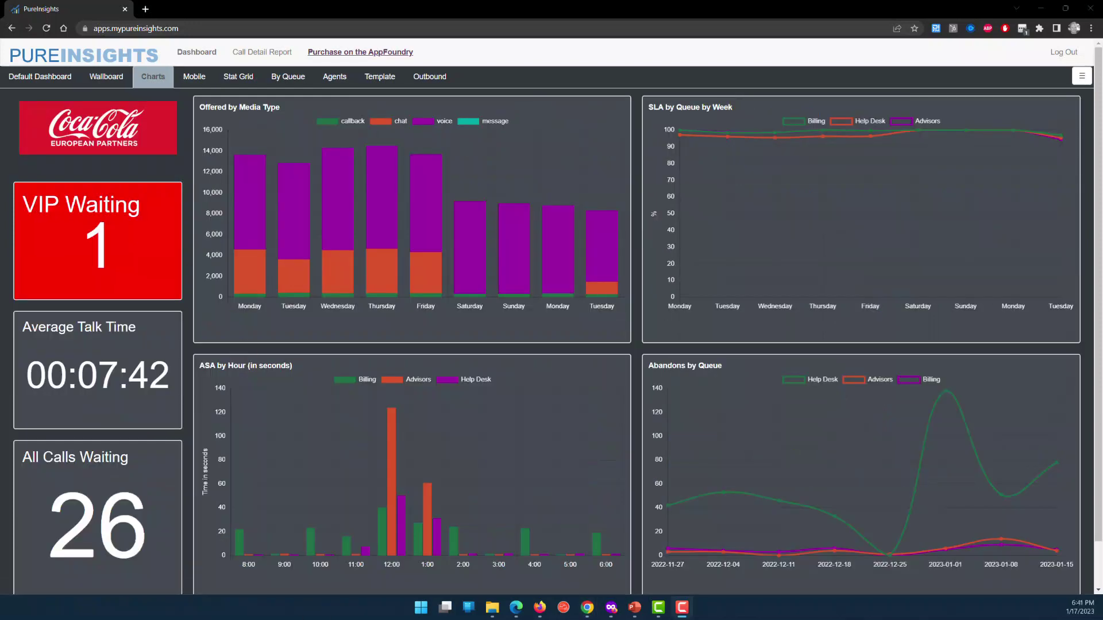
Move ASA by Hour to the top-left, then show the Mobile dashboard in a narrow window.
drag(439, 488, 204, 217)
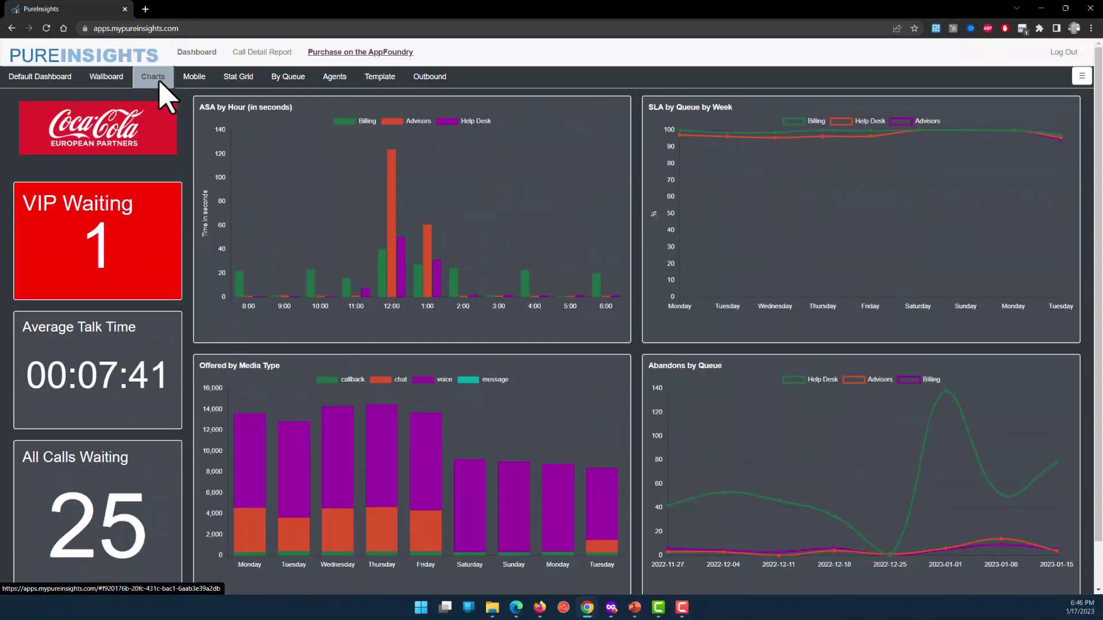
click(194, 80)
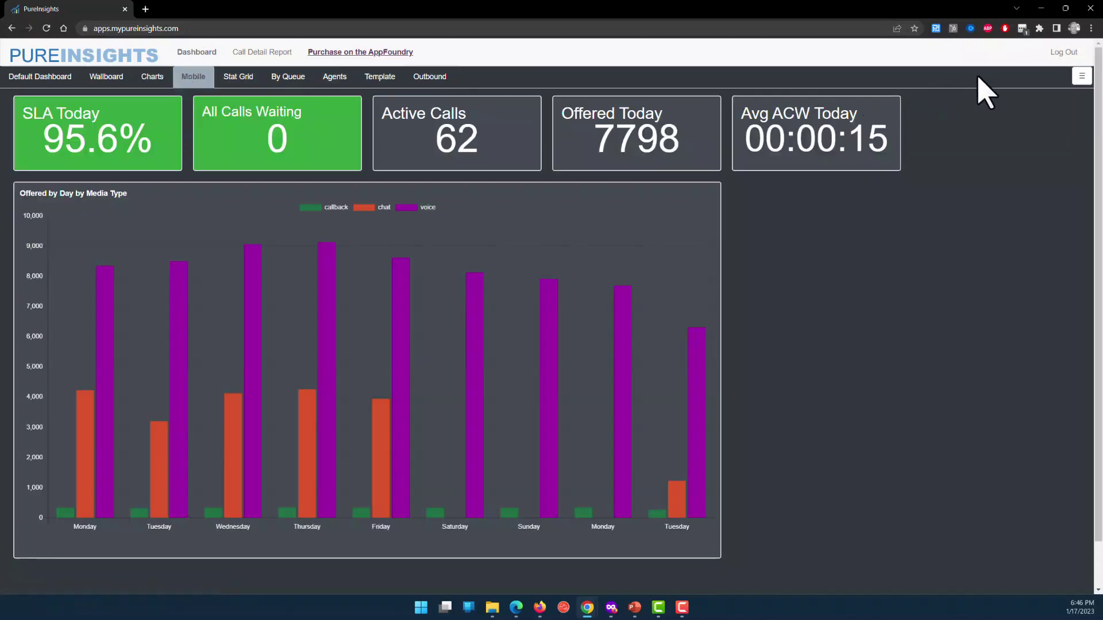
click(1066, 9)
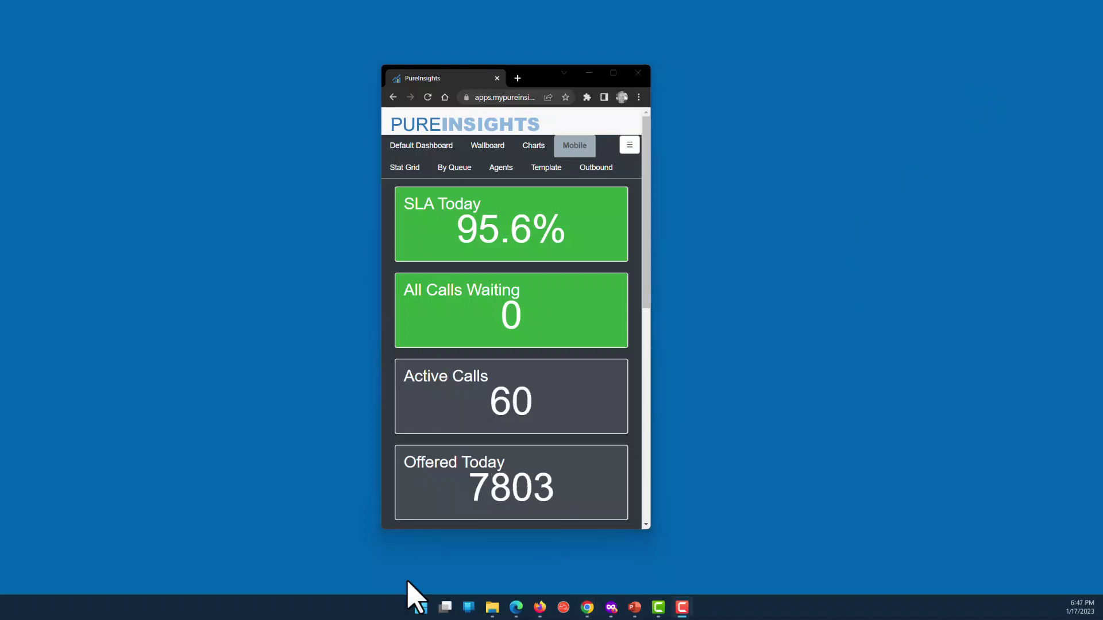
Maximize the browser and toggle Rotate Dashboards on then off in Configuration settings.
click(613, 73)
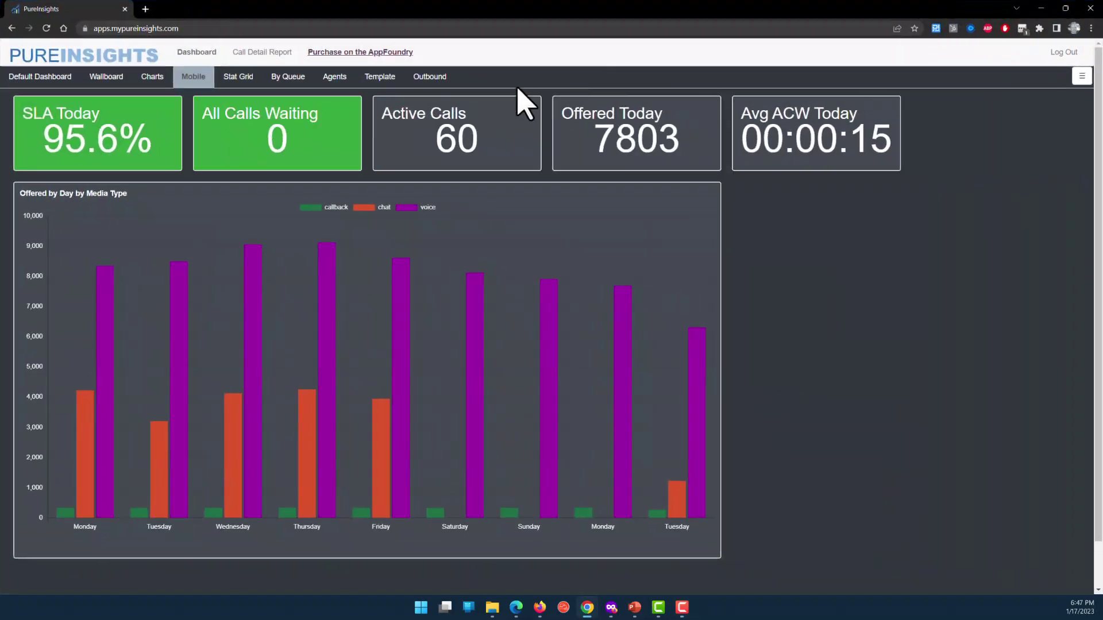
click(1085, 79)
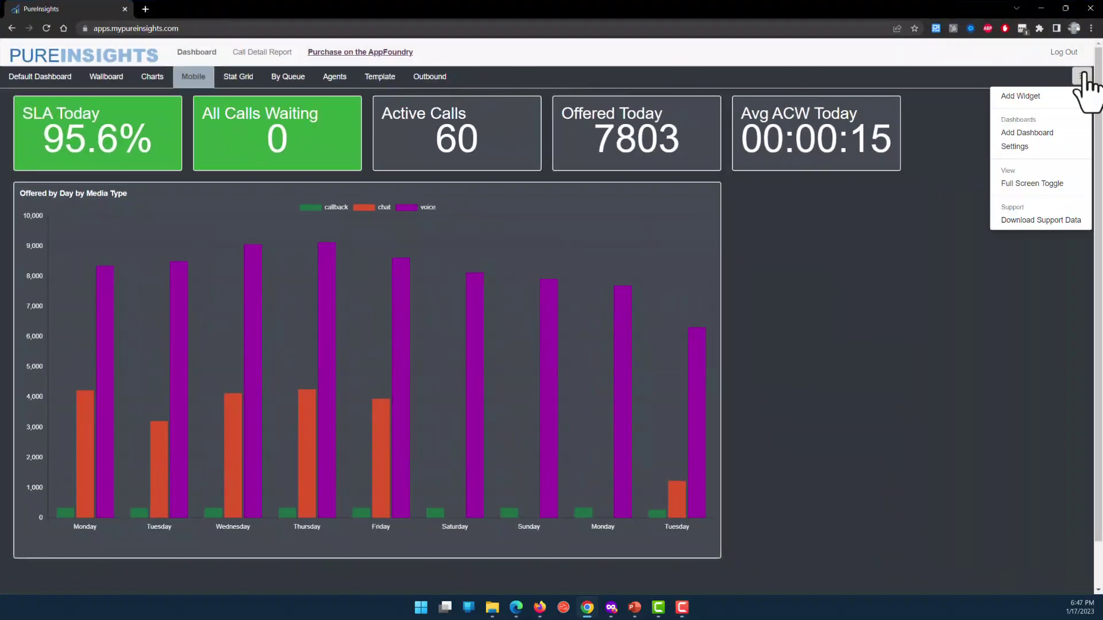
click(1032, 146)
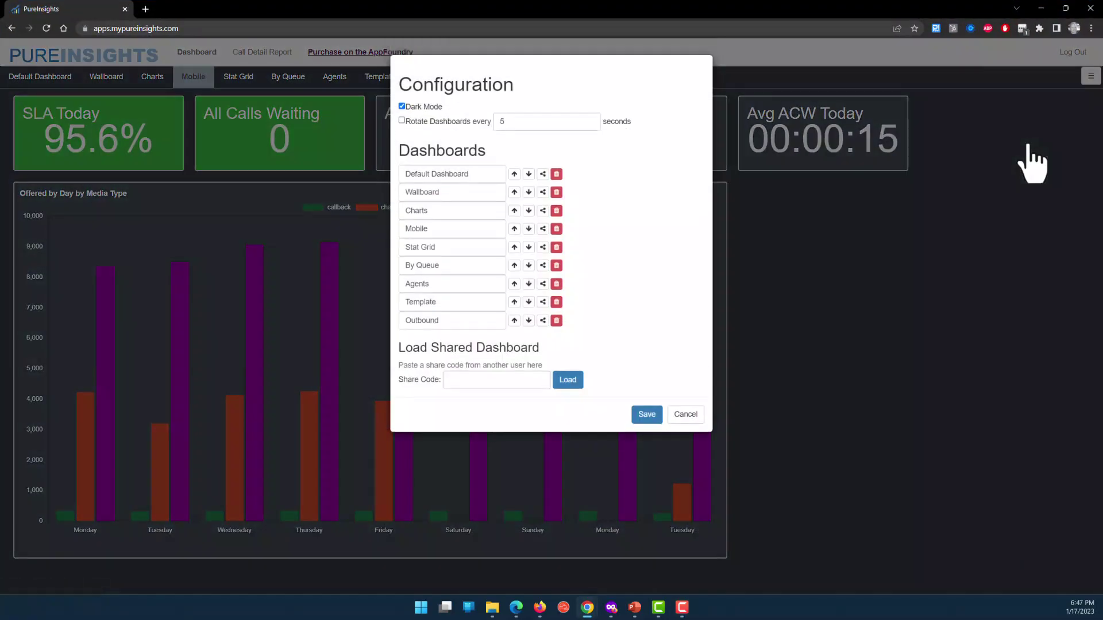
click(402, 121)
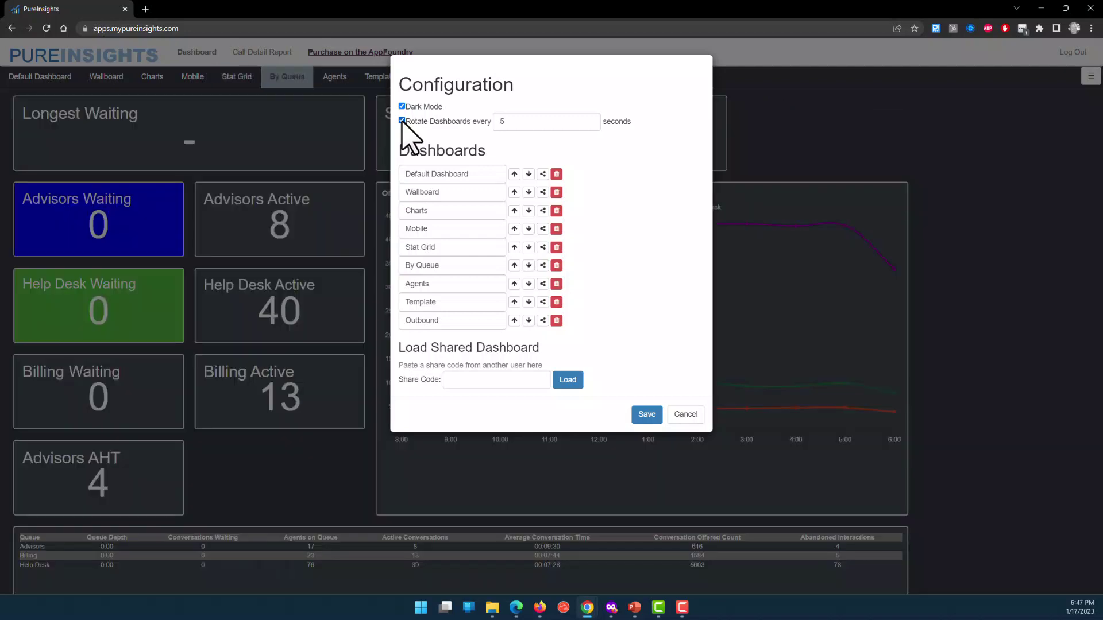
click(402, 122)
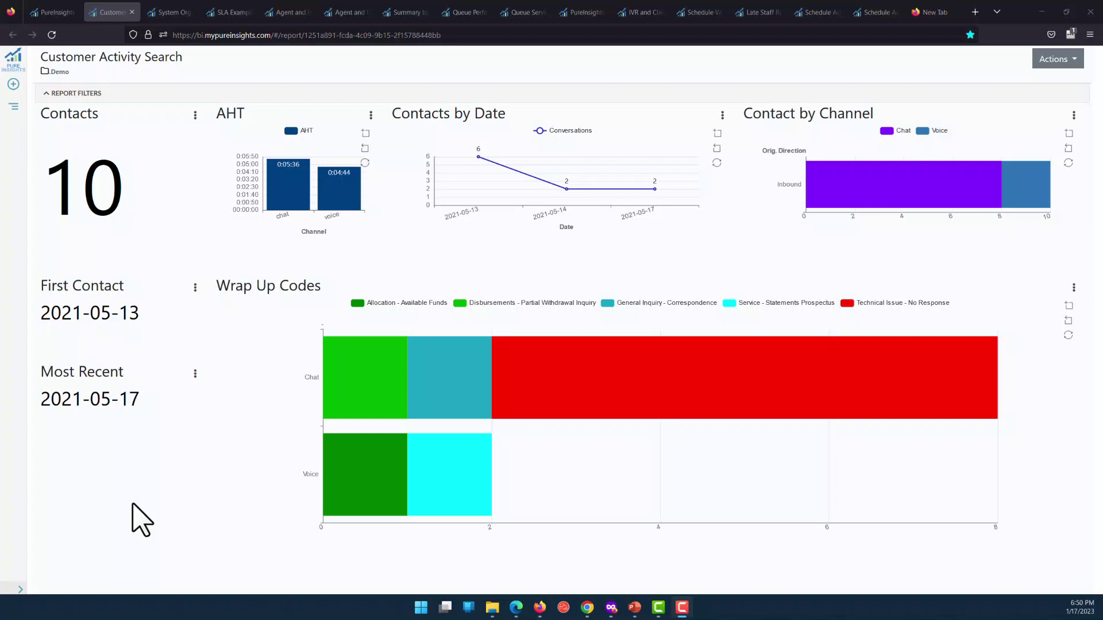
mouse_move(887, 190)
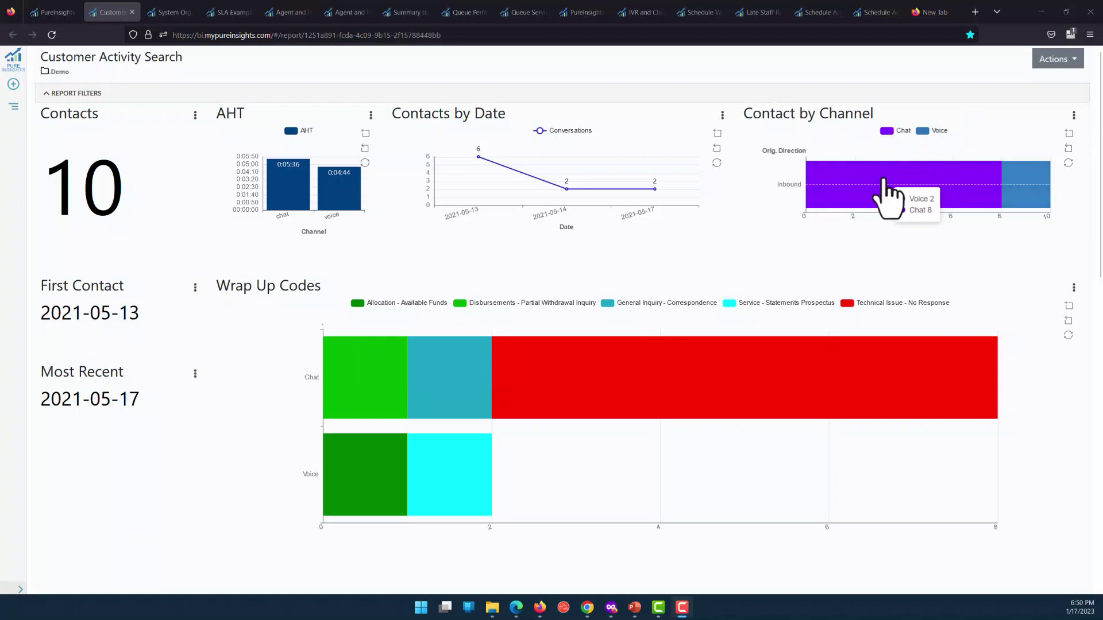
Expand and collapse the account and date Report Filters, then go to the System Org Overview report.
click(661, 101)
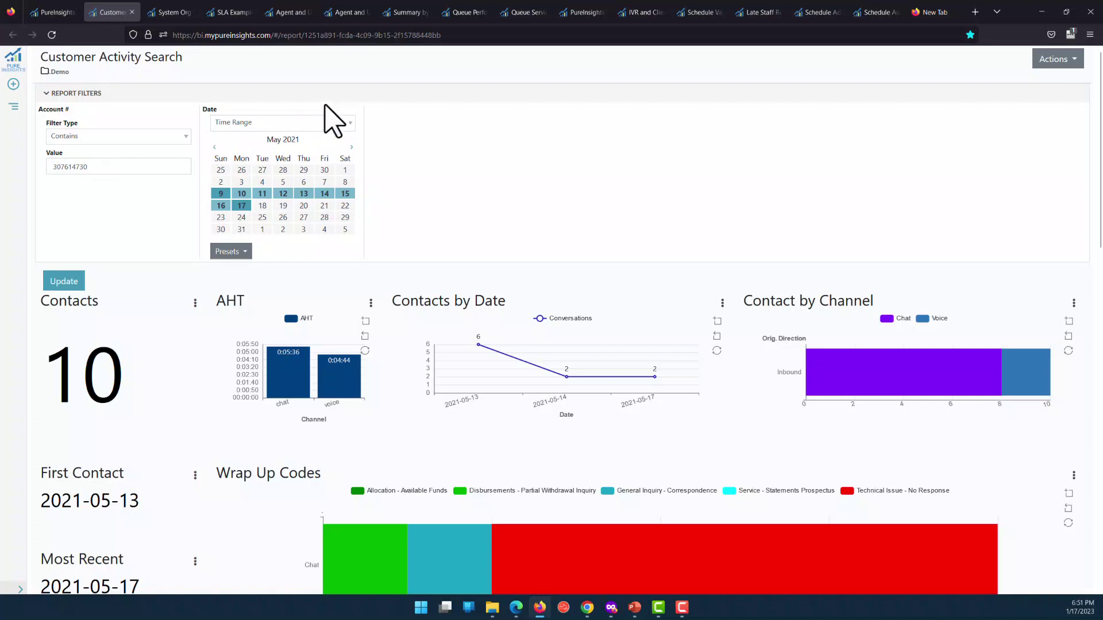
click(356, 97)
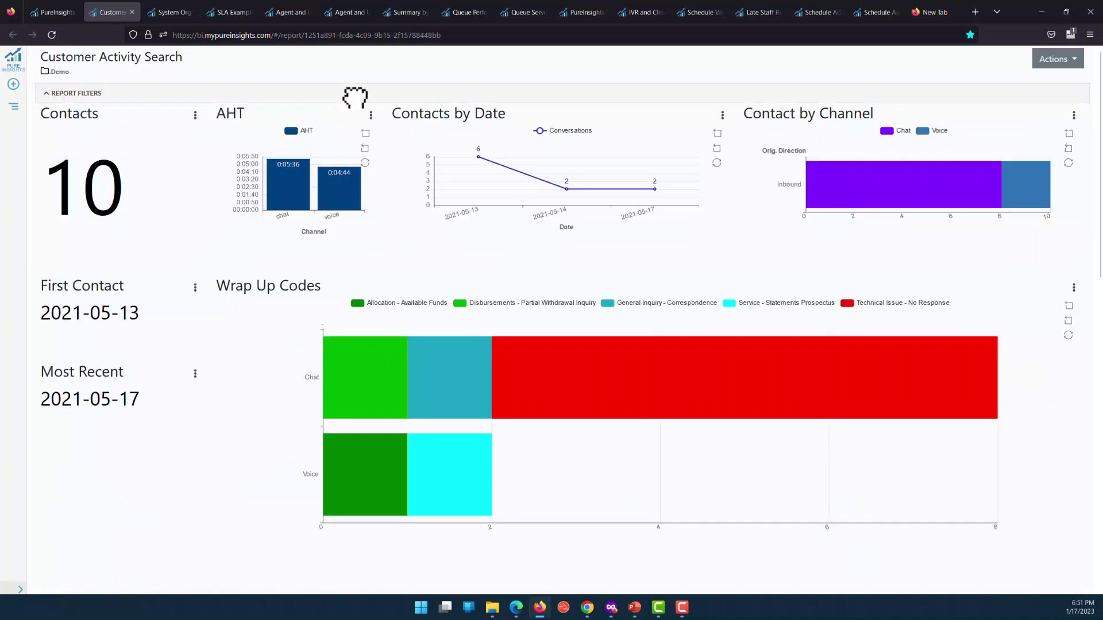
scroll(43, 471, down, 3)
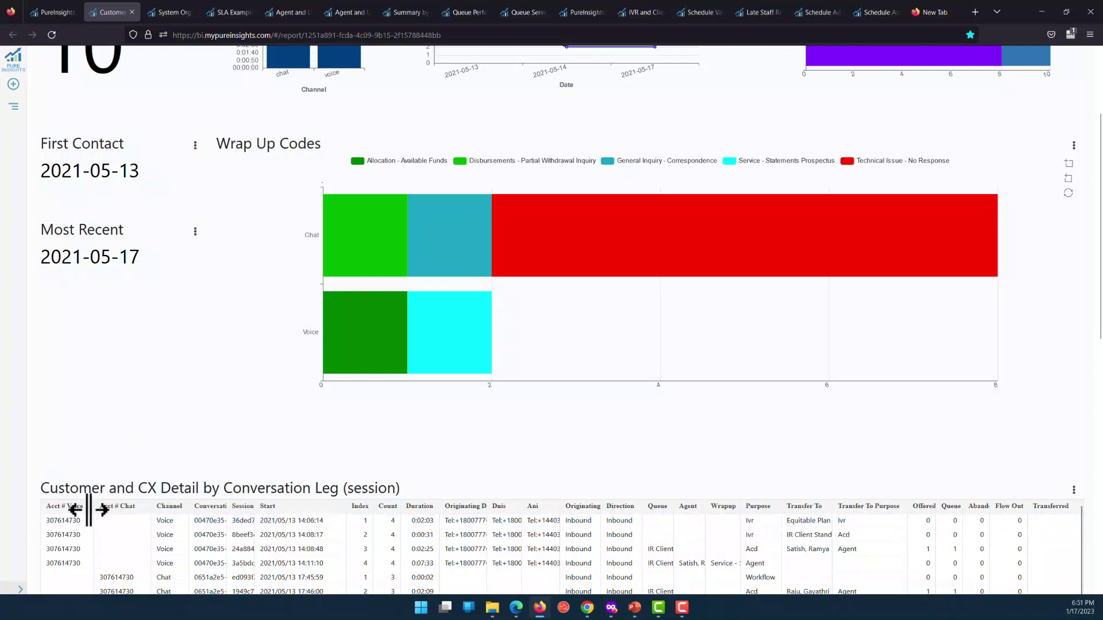
scroll(61, 463, up, 3)
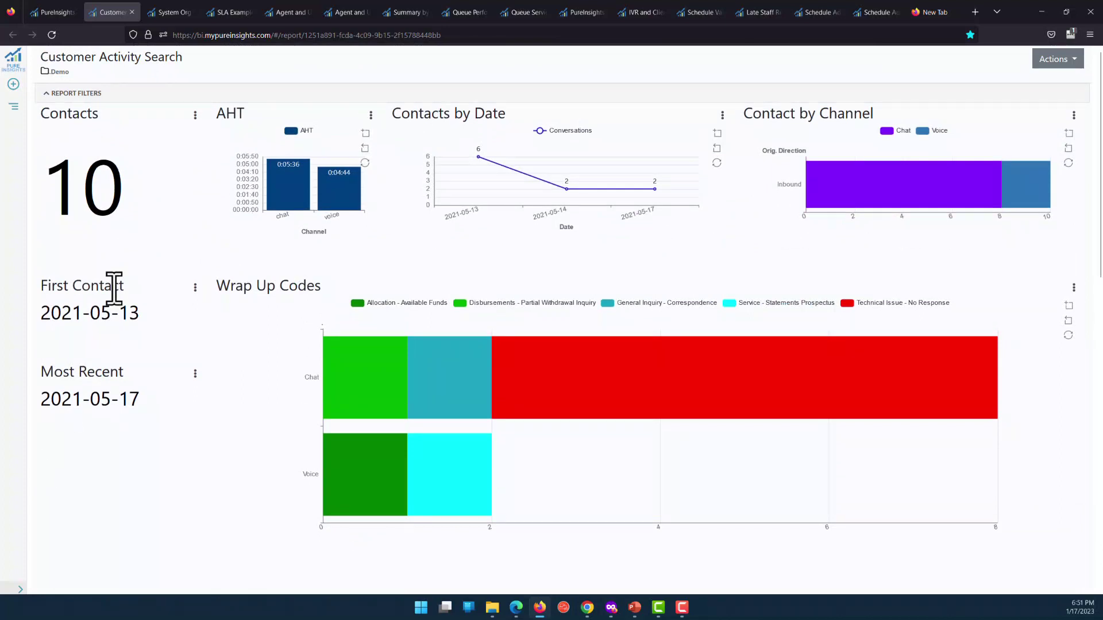
click(170, 15)
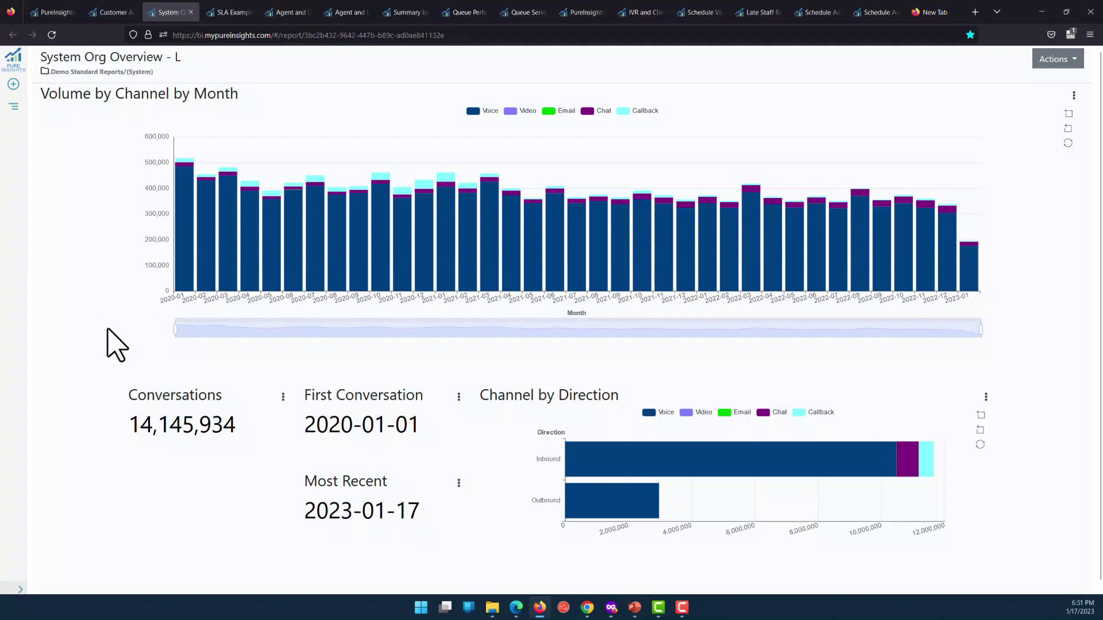
Start the monthly channel chart at 2020-06 and hide, then restore, the Voice series.
mouse_move(178, 329)
mouse_down()
mouse_move(592, 319)
mouse_move(291, 331)
mouse_move(274, 317)
mouse_up()
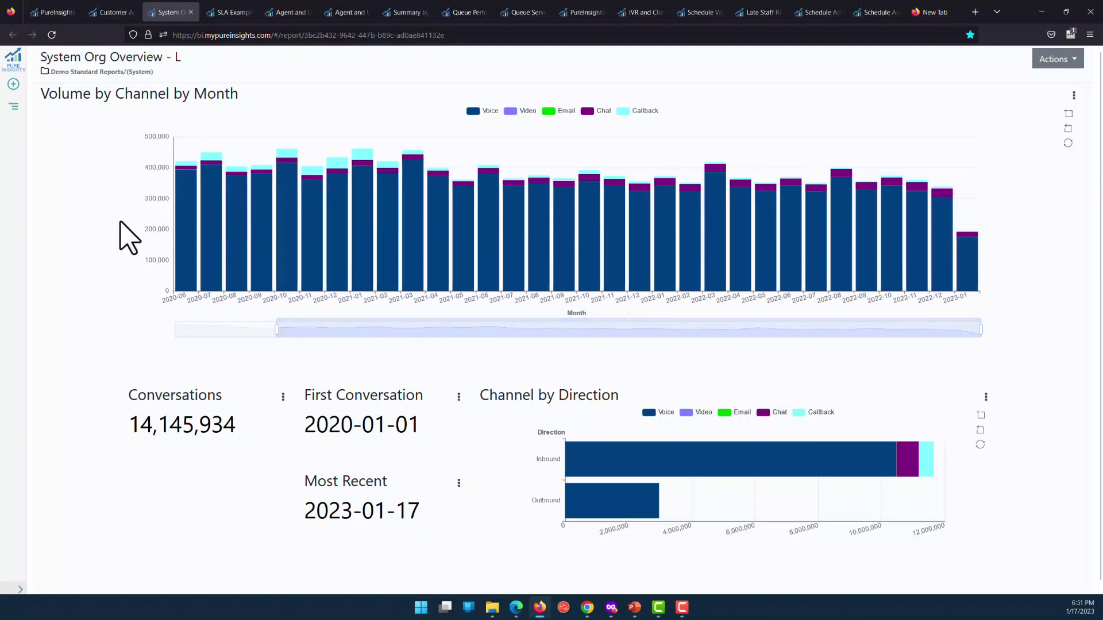
click(474, 112)
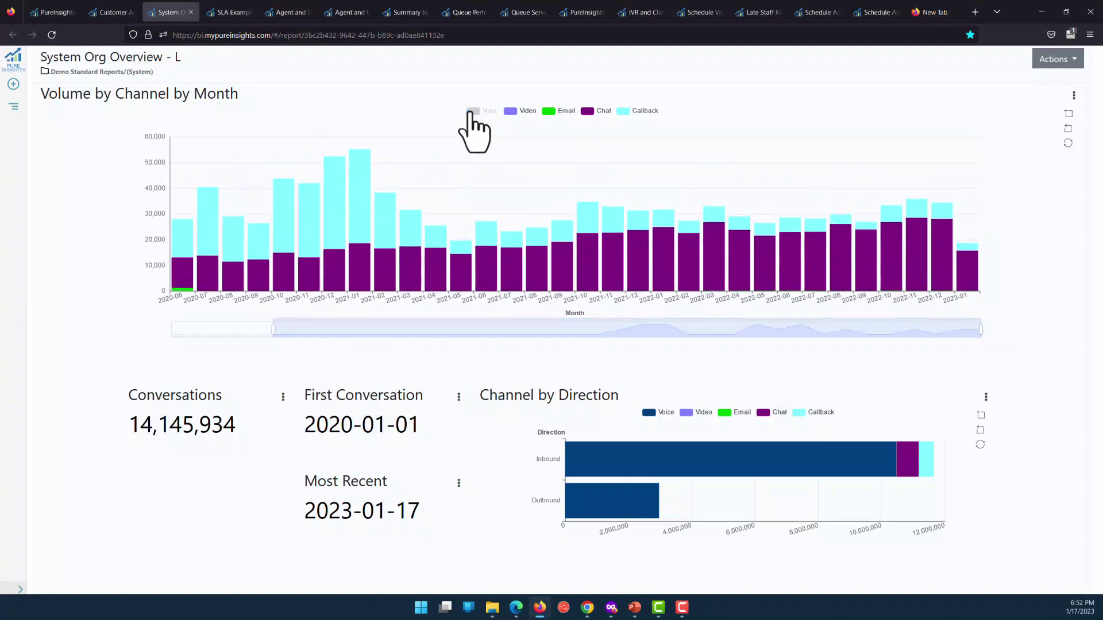
click(474, 115)
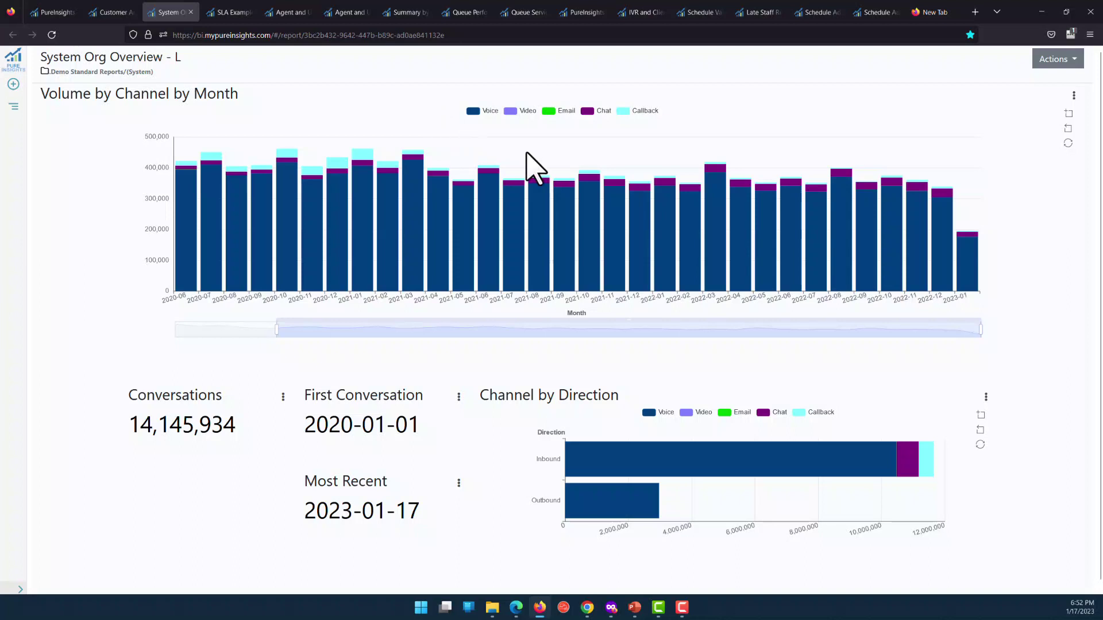
click(1067, 61)
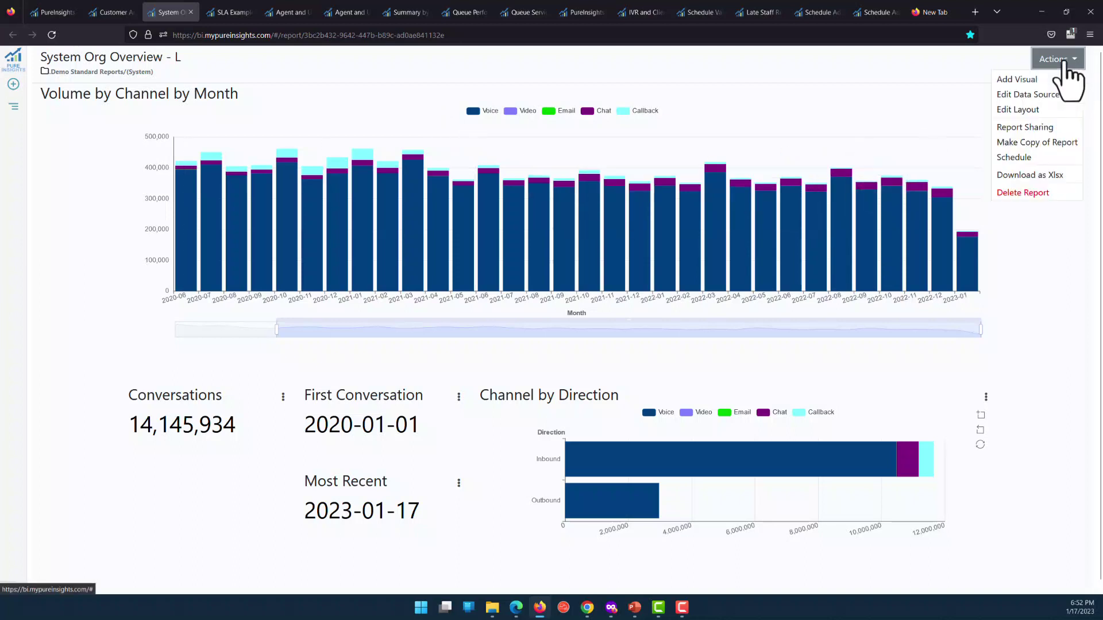
Move the Most Recent tile above First Conversation and finish the layout edit.
click(1019, 110)
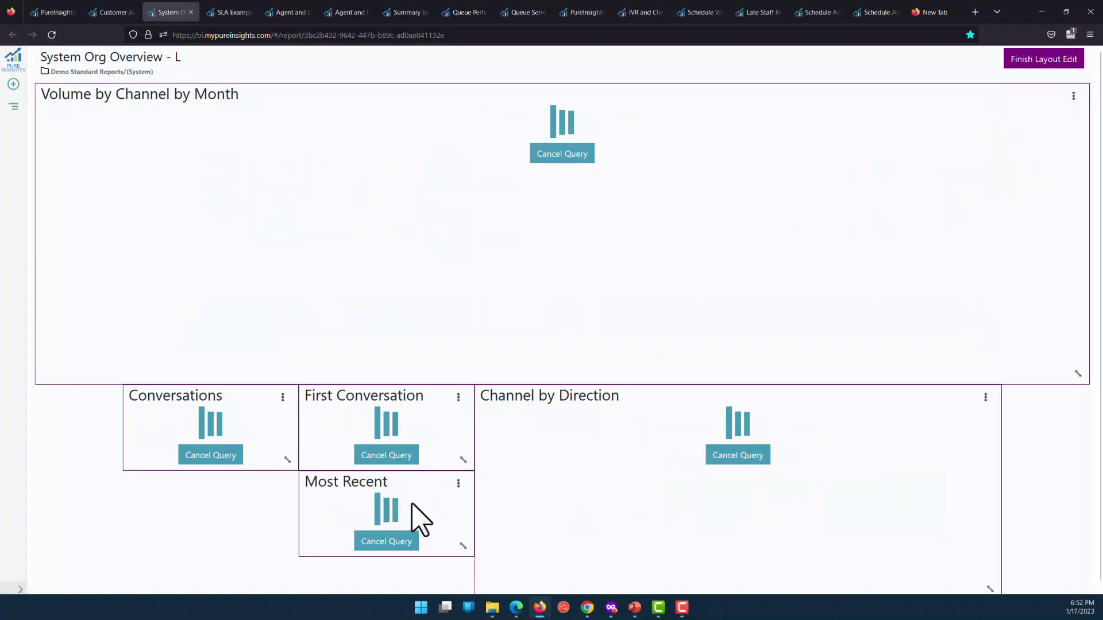
mouse_move(411, 517)
mouse_down()
mouse_move(413, 427)
mouse_move(420, 523)
mouse_up()
click(1044, 59)
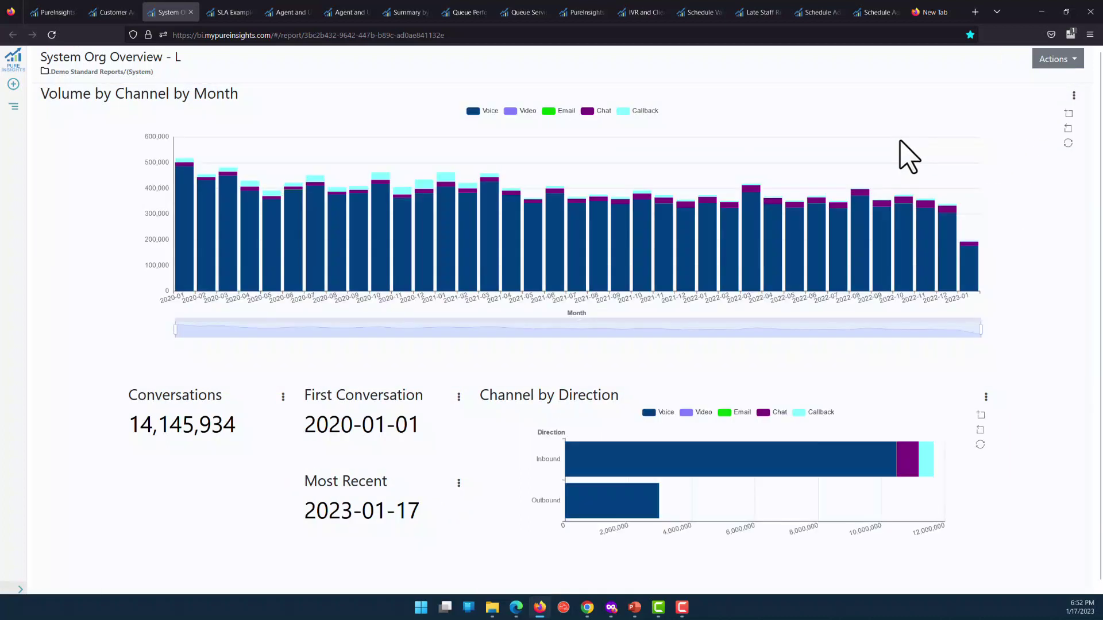
Open and close the report actions list, then switch to the SLA Example Calculations report.
click(1054, 60)
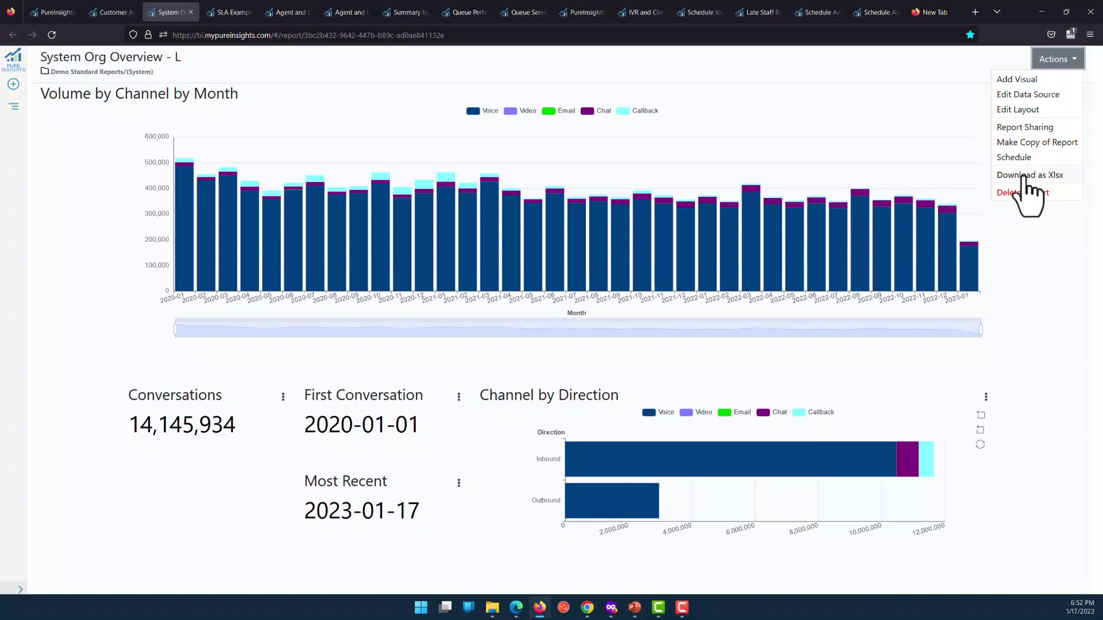
click(894, 177)
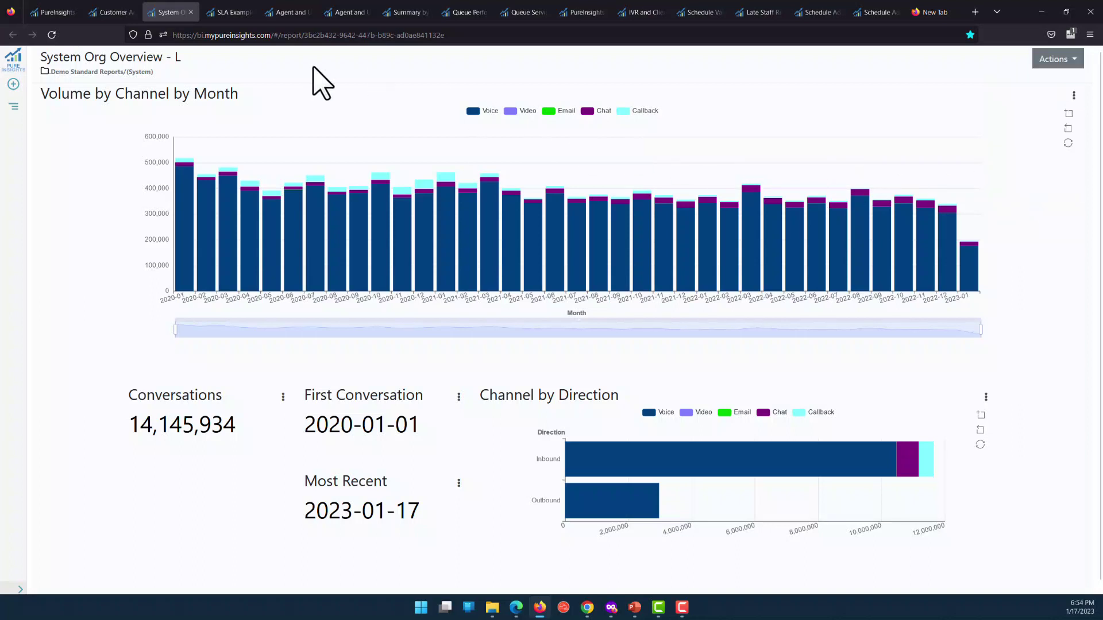
click(232, 12)
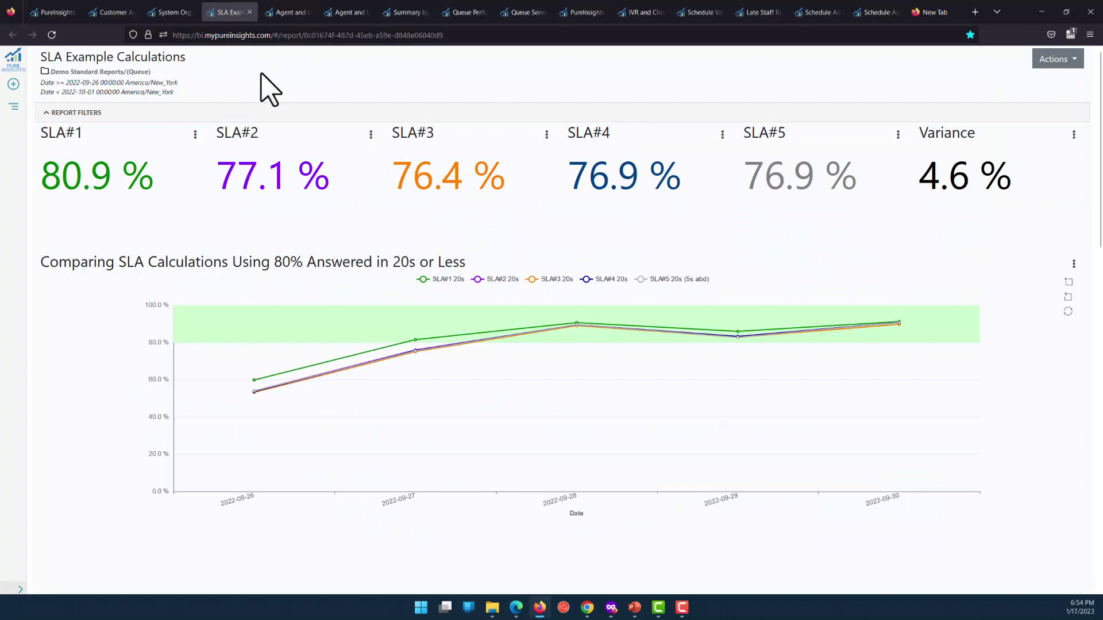